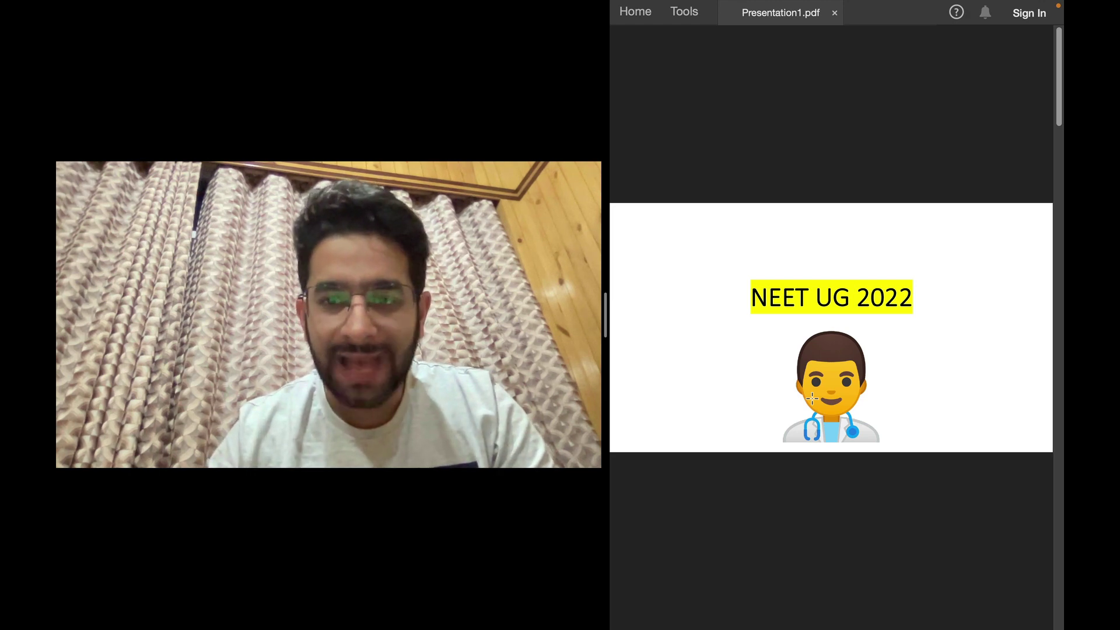
{"action": "scroll", "coordinate": [813, 398], "scroll_direction": "down", "scroll_amount": 1}
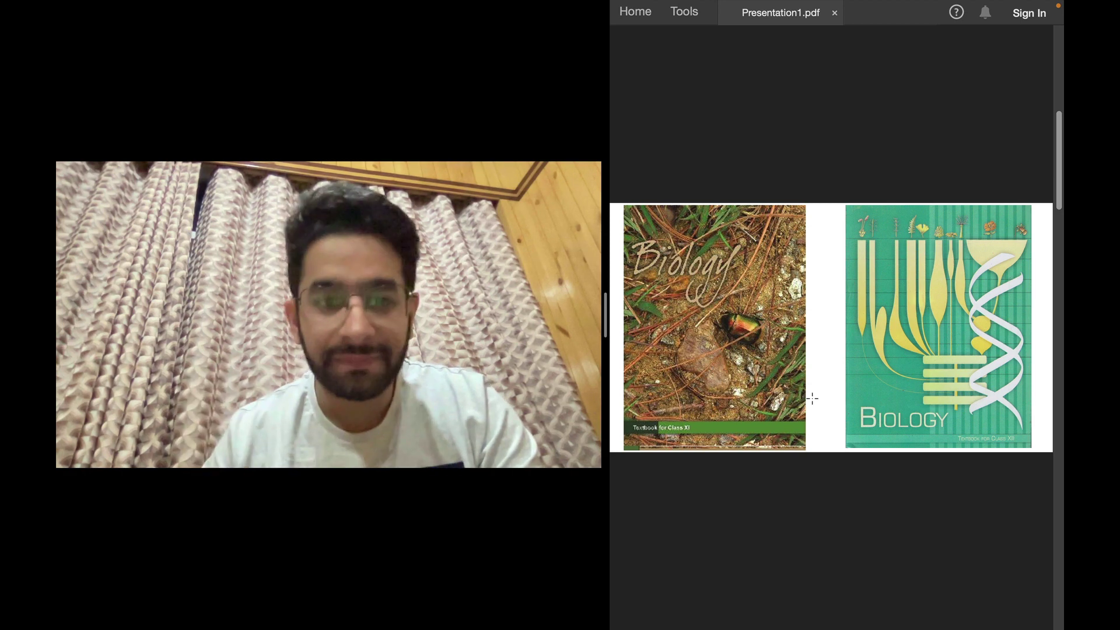
Advance Presentation1.pdf one page to the MEMORIZE slide with the sticky-note head
{"action": "key", "text": "Down"}
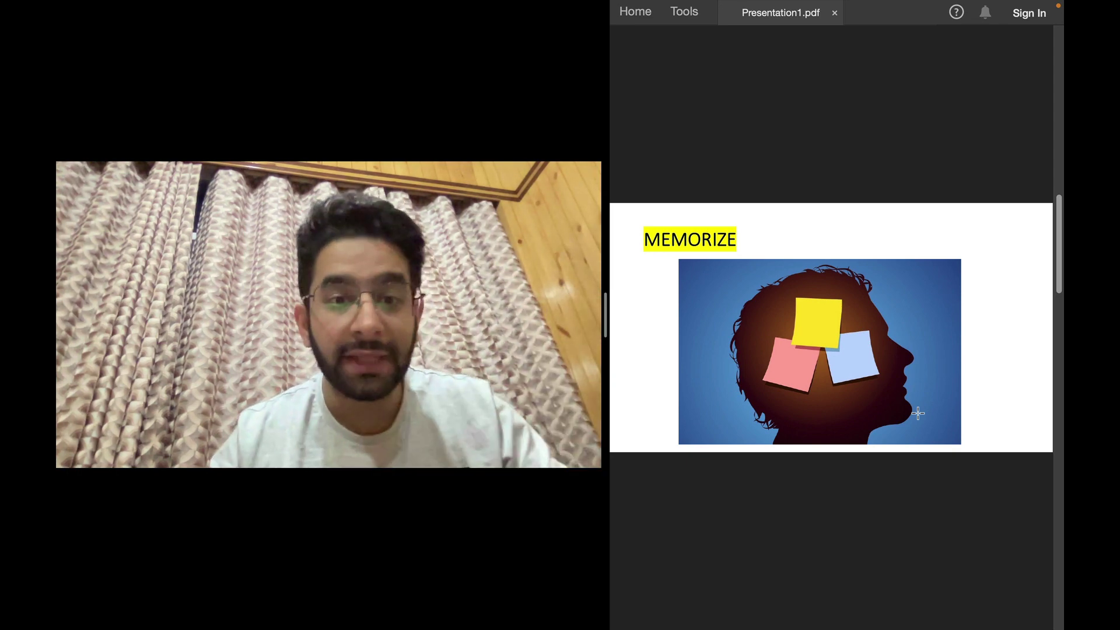
Move forward one page to the HIGH YIELD slide with three bullet points
{"action": "key", "text": "Right"}
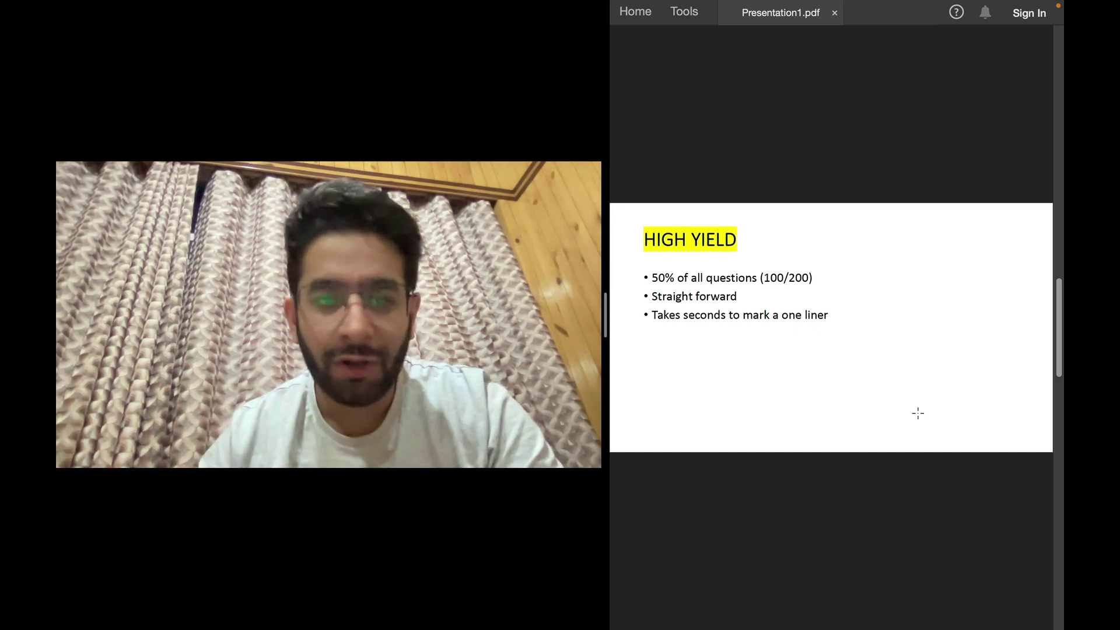
Page past the Last 2 months strategy slide to the closing Good Luck slide
{"action": "key", "text": "Right"}
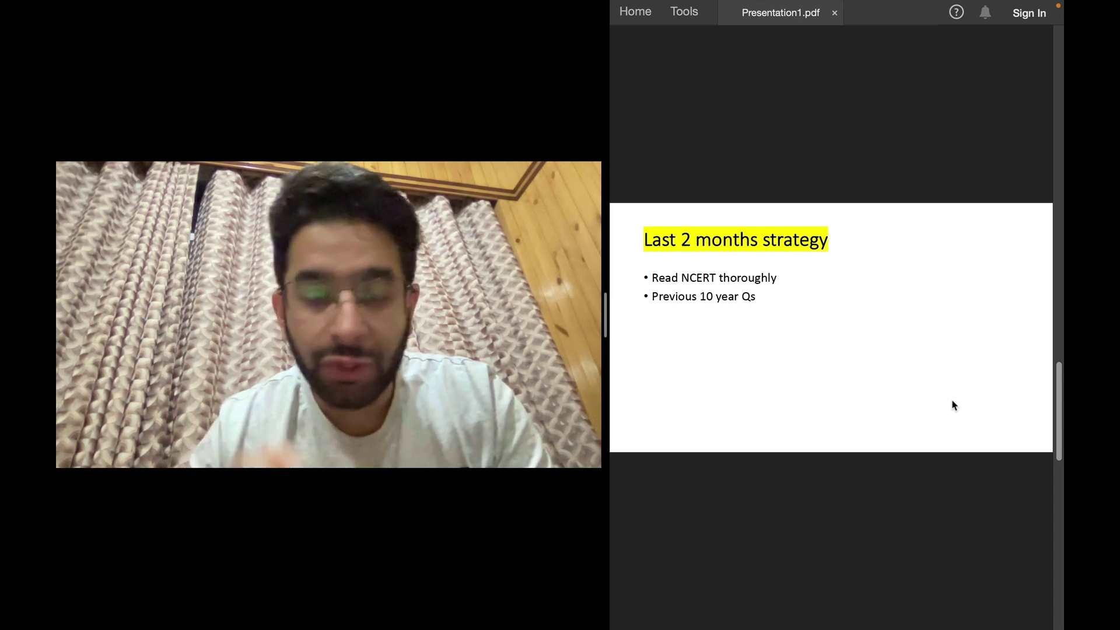
{"action": "key", "text": "Right"}
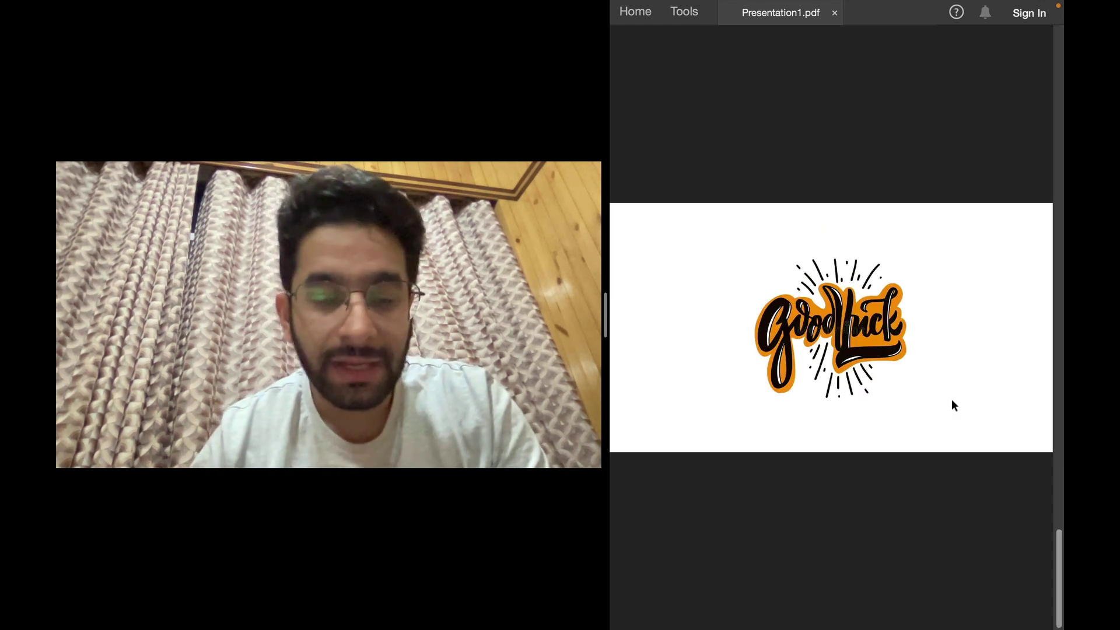